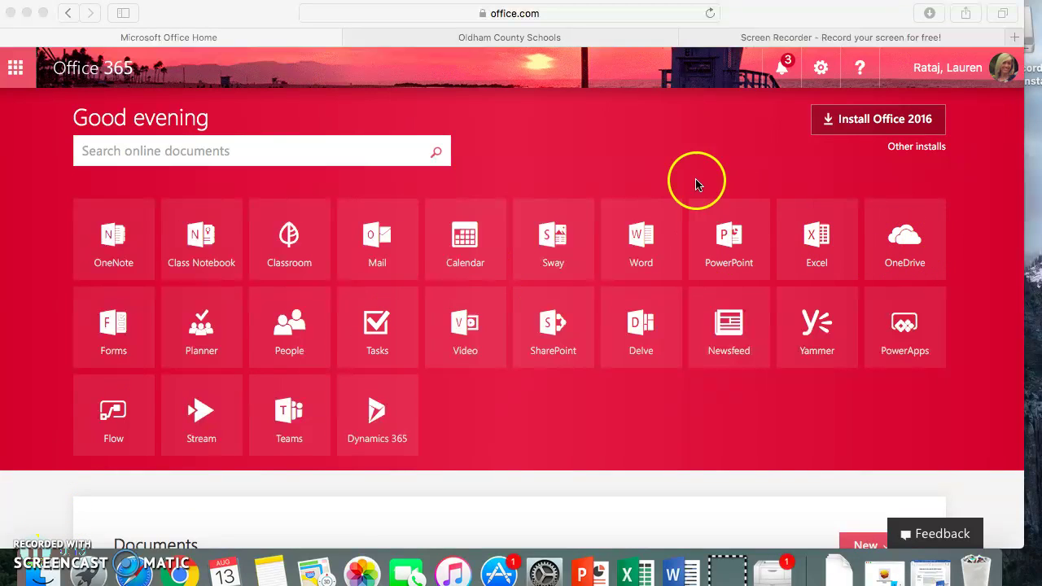
# Step: Launch OneDrive from the Office 365 app launcher to show the Files list
pyautogui.click(18, 73)
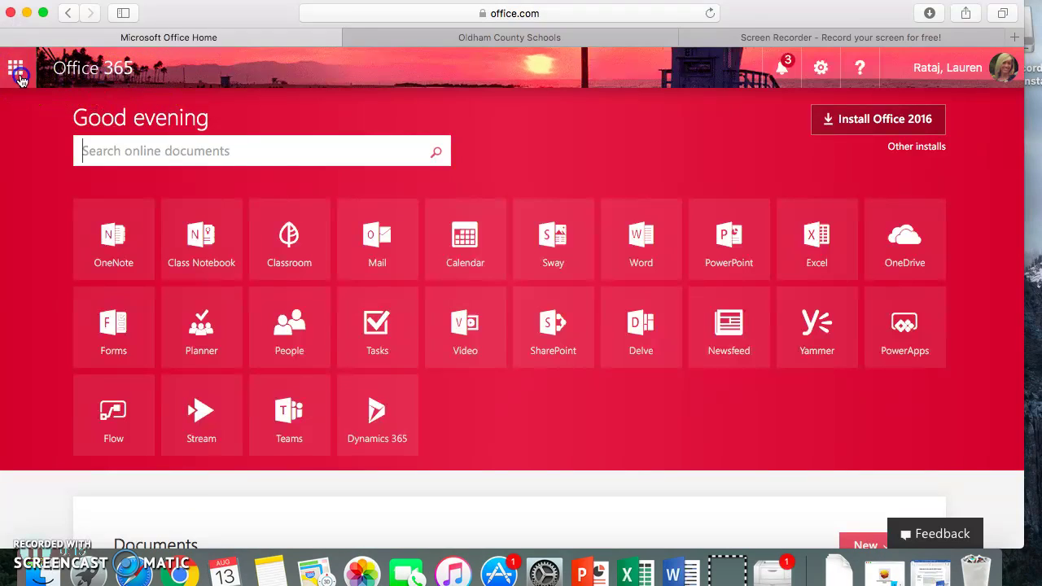
pyautogui.click(18, 73)
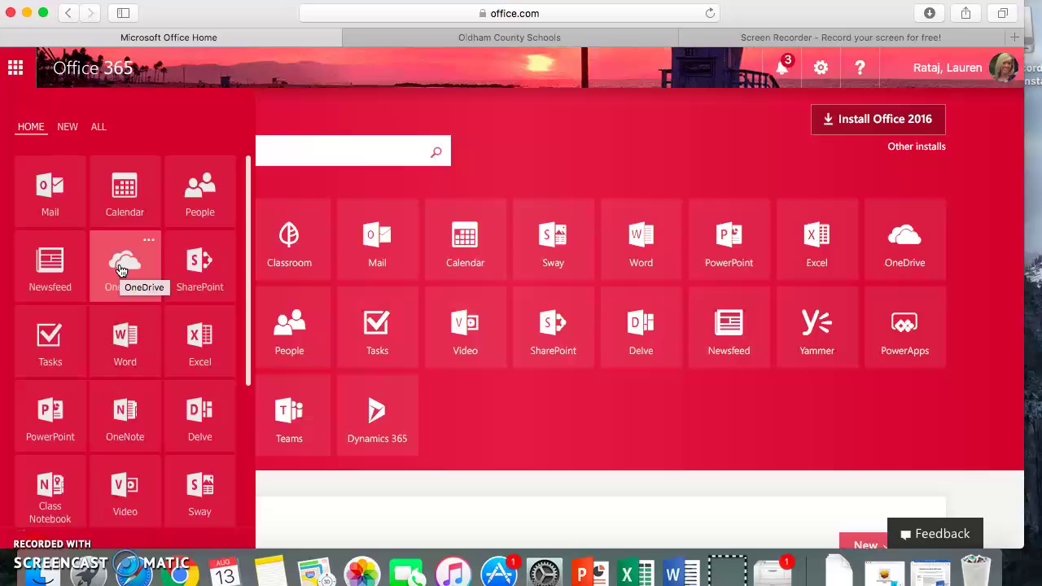
pyautogui.click(121, 270)
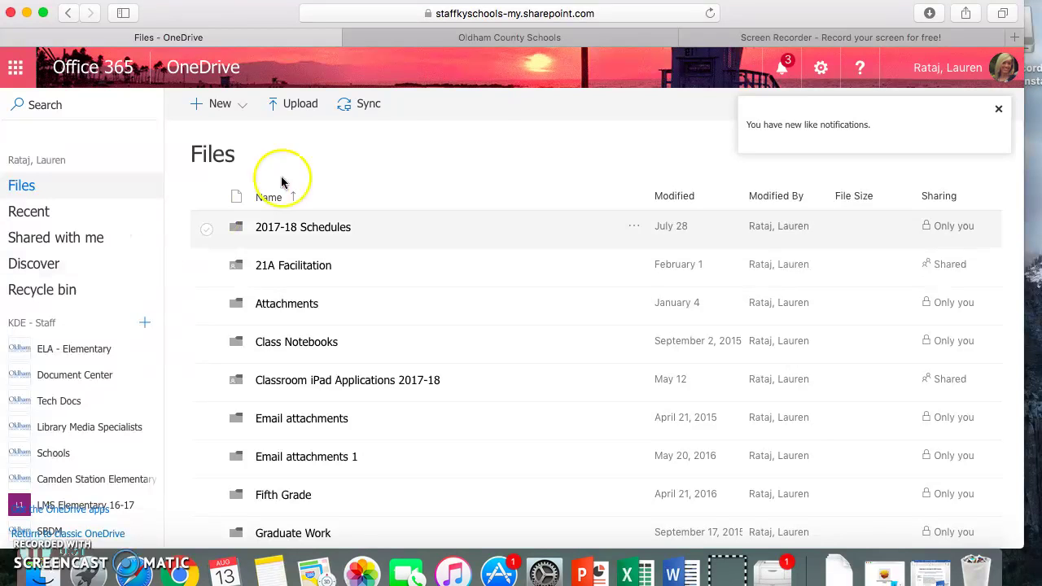
# Step: Dismiss the notifications message and display the New menu's item types
pyautogui.click(998, 108)
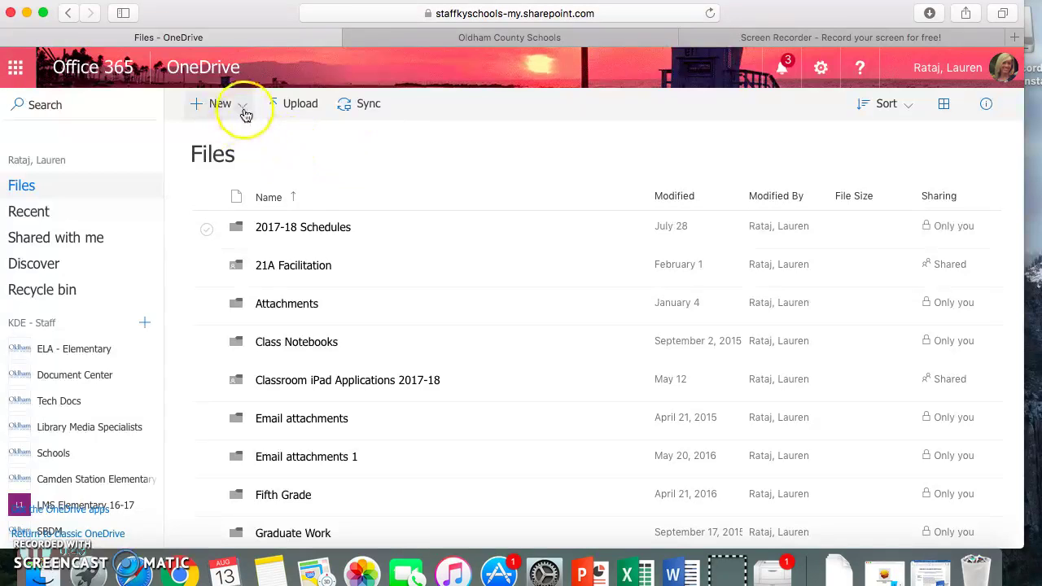
pyautogui.click(245, 114)
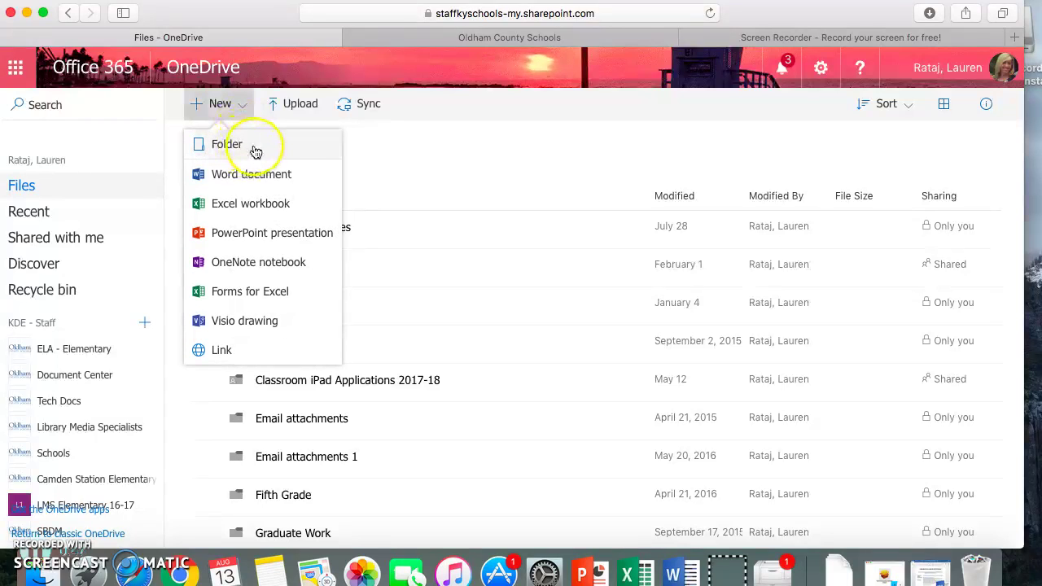
pyautogui.click(253, 147)
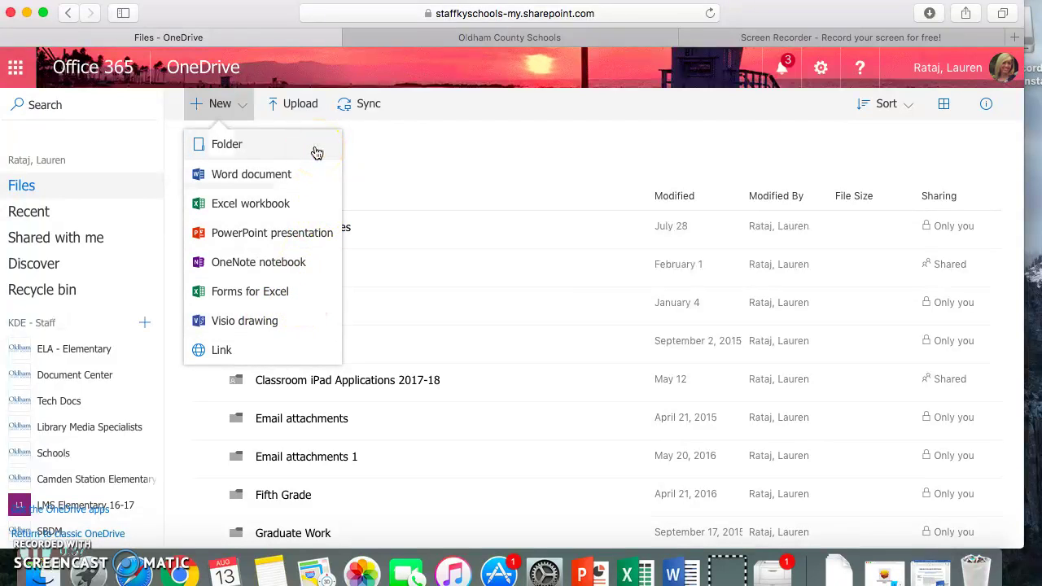
# Step: Create a blank Word document and rename it 'Test Document'
pyautogui.click(272, 175)
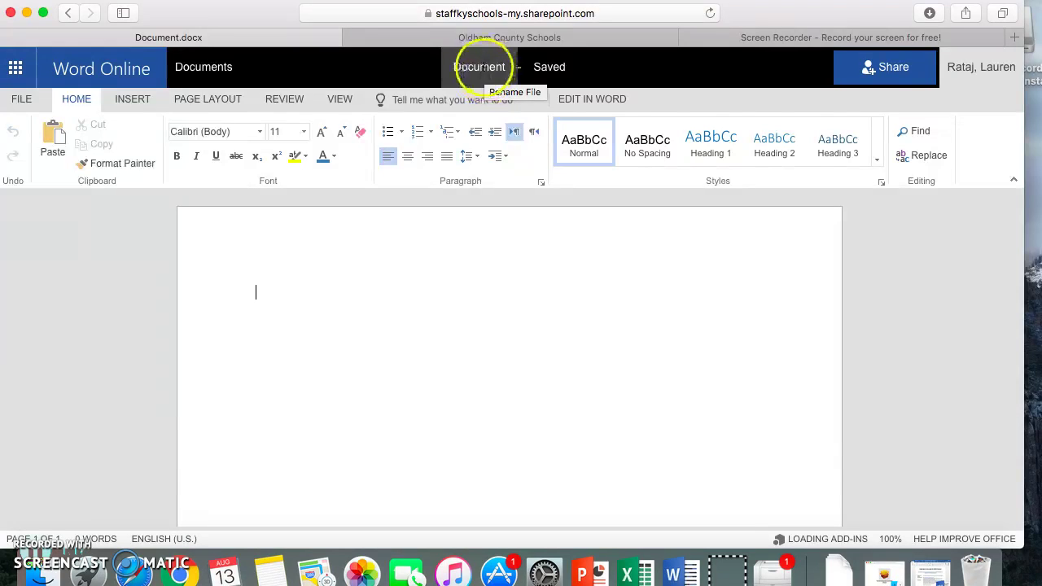
pyautogui.click(483, 67)
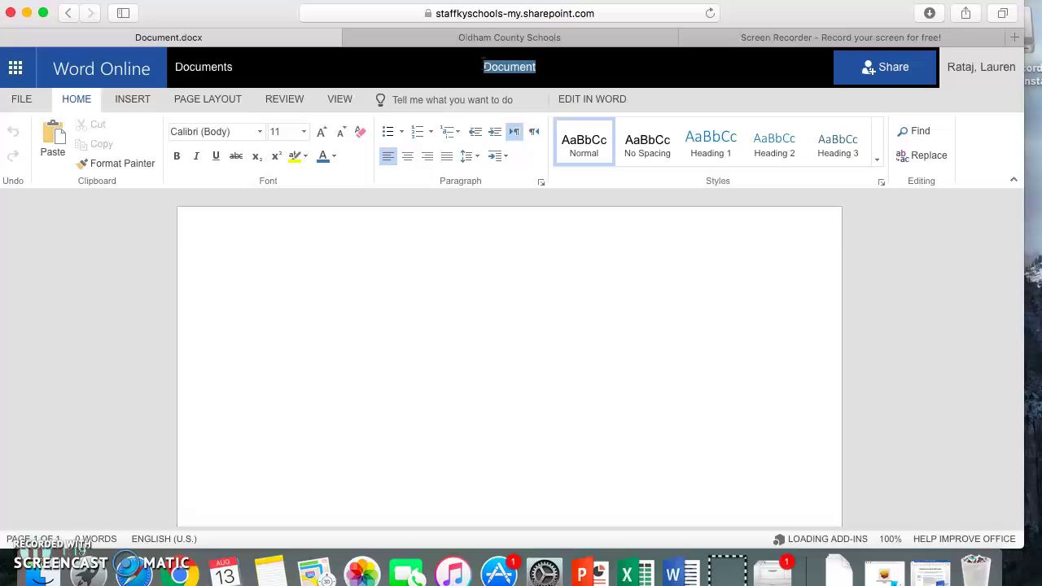
pyautogui.write('Test')
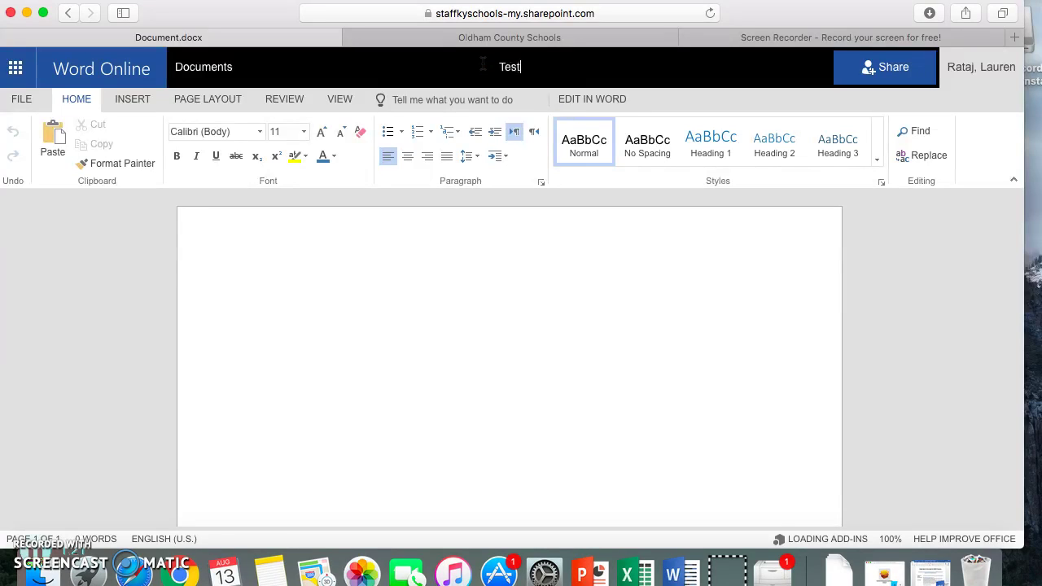
pyautogui.write(' Document')
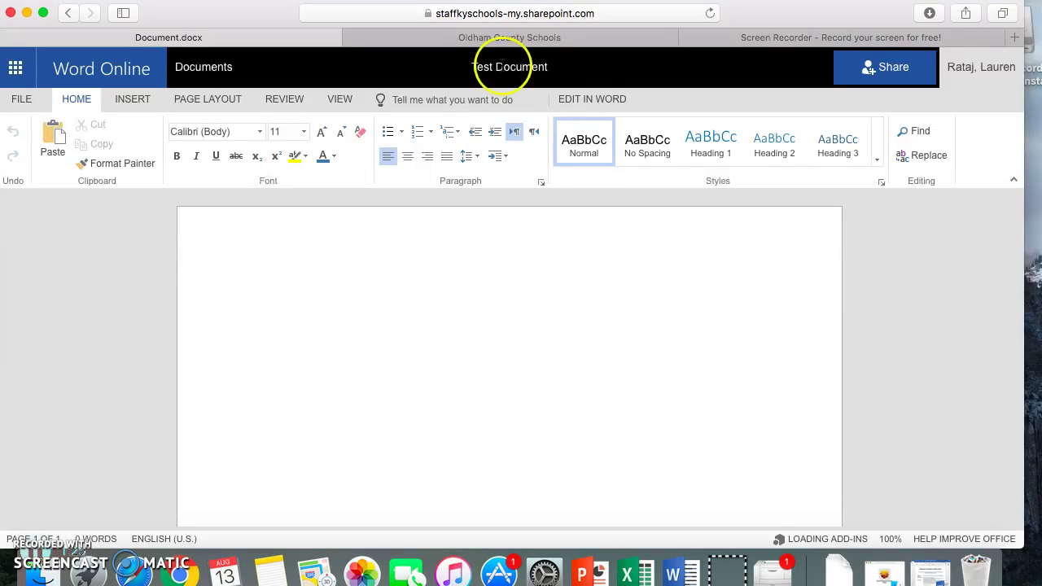
pyautogui.click(509, 248)
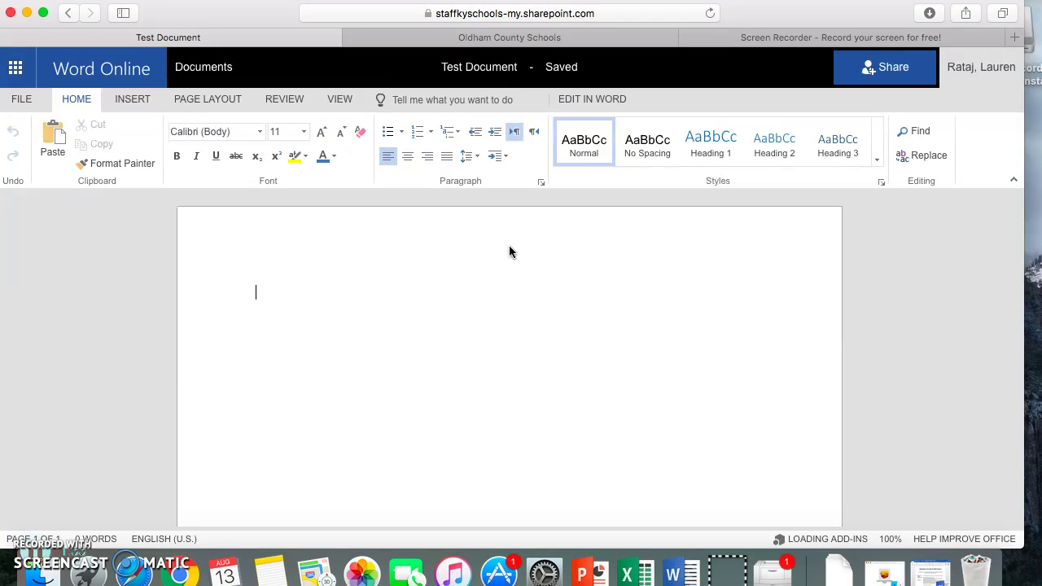
# Step: Type 'Test Document' into the page body and let it autosave
pyautogui.write('Test Docu')
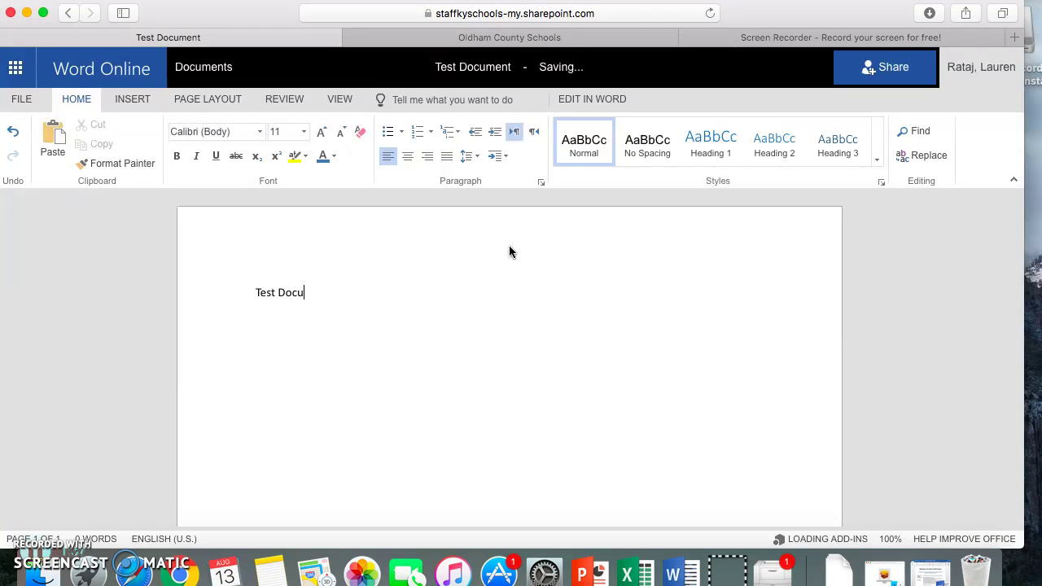
pyautogui.write('ment')
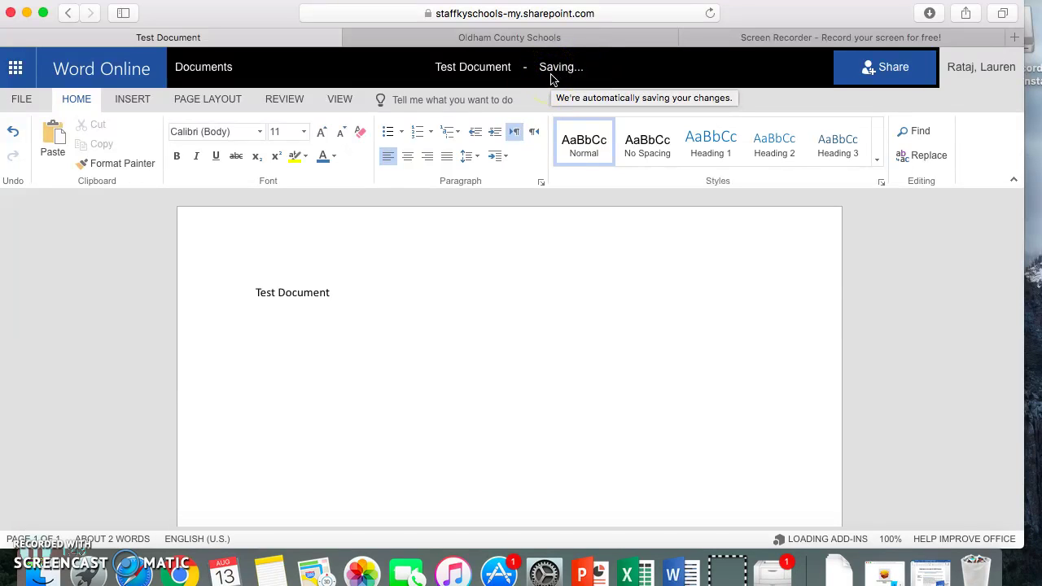
pyautogui.click(519, 277)
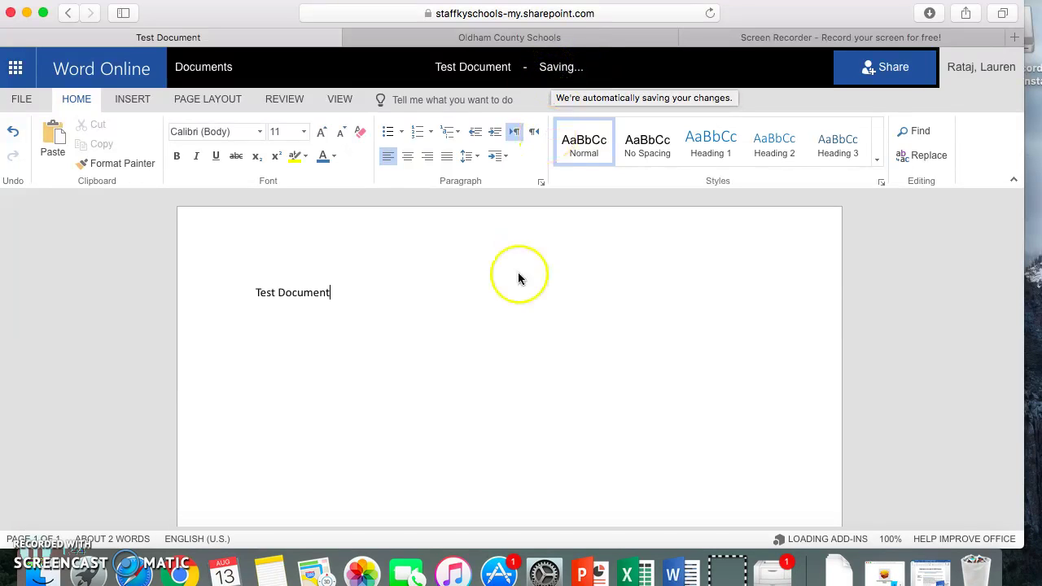
pyautogui.click(500, 328)
pyautogui.click(991, 385)
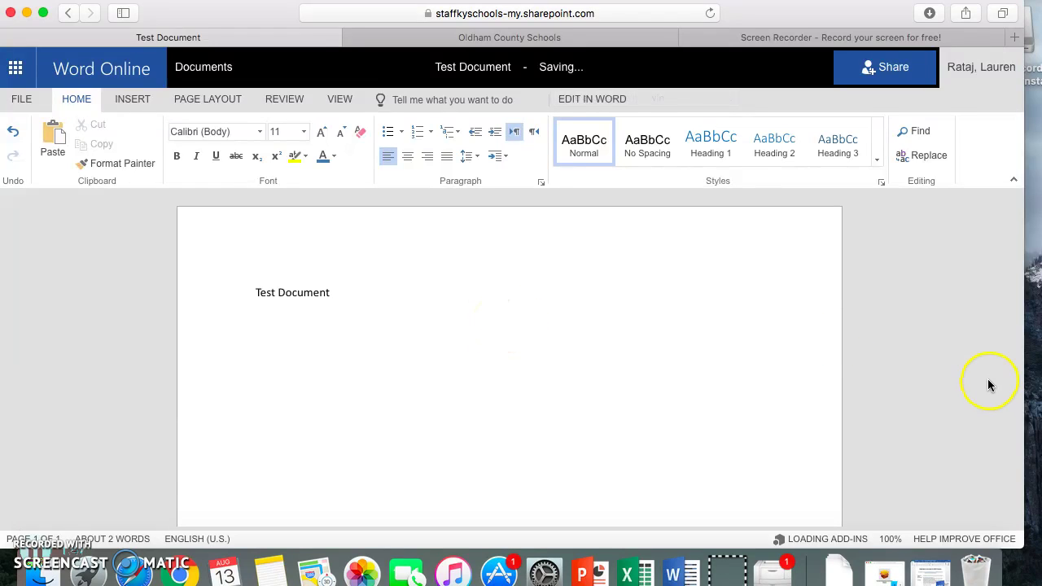
pyautogui.click(923, 356)
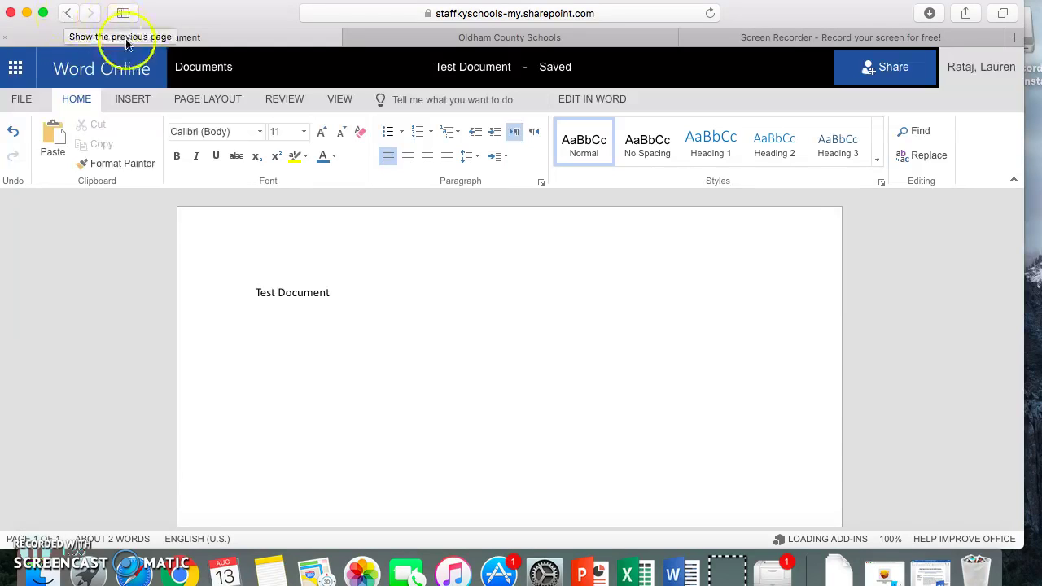
# Step: Return to the OneDrive Files list, showing and then closing the New item menu
pyautogui.click(68, 12)
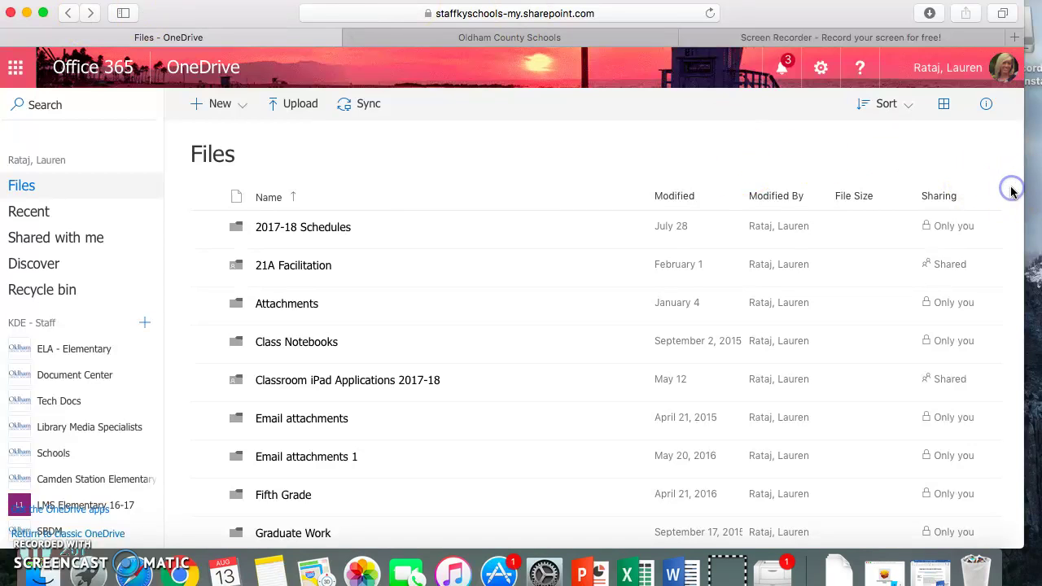
pyautogui.press('n')
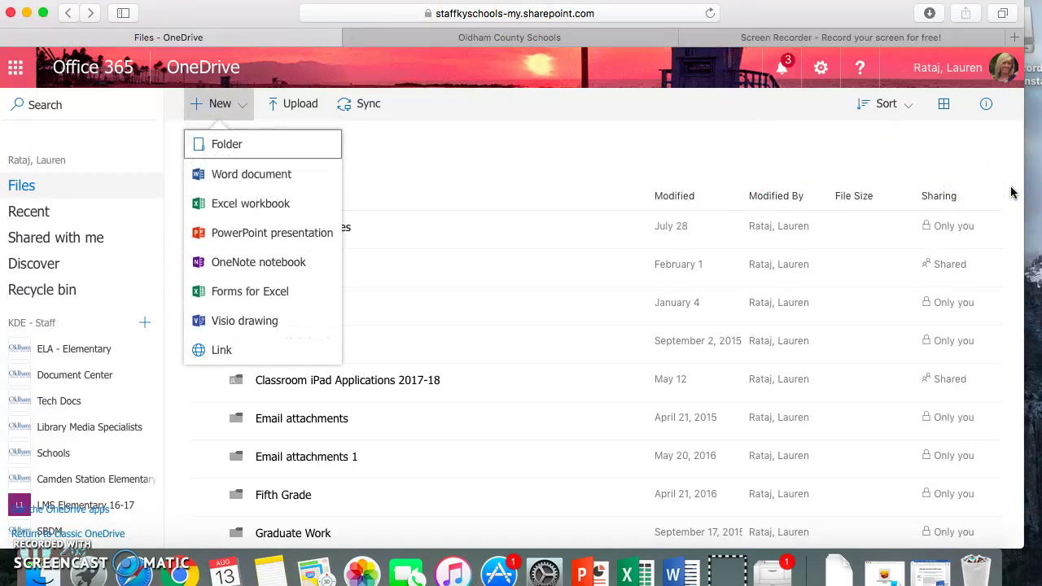
pyautogui.press('Escape')
pyautogui.press('n')
pyautogui.click(1007, 267)
pyautogui.click(503, 272)
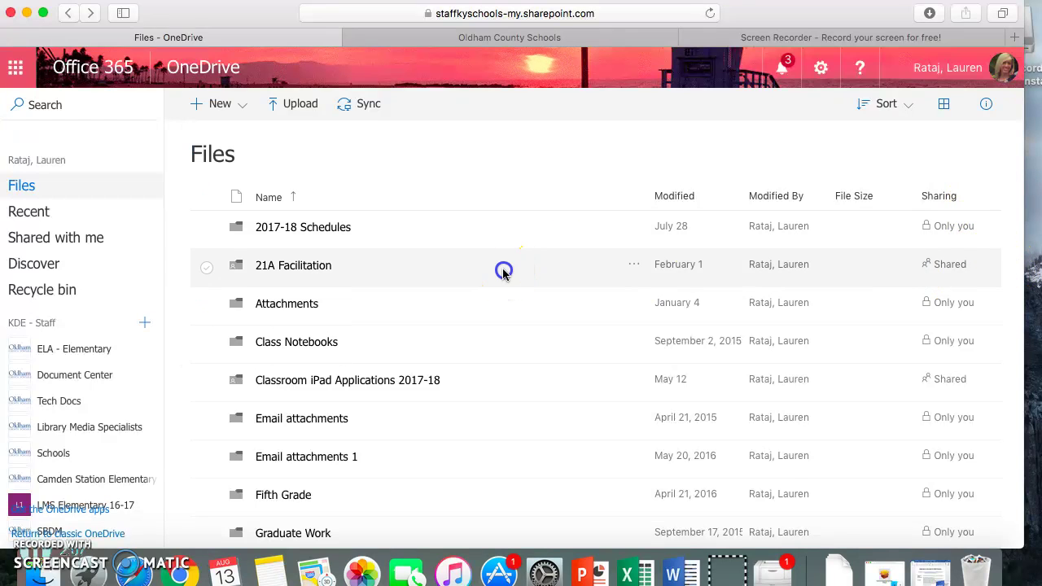
# Step: Reload the Files list and scroll down to find Test Document.docx at 10.7 KB
pyautogui.press('Down')
pyautogui.press('Down')
pyautogui.press('Down')
pyautogui.press('Down')
pyautogui.press('Down')
pyautogui.press('Down')
pyautogui.press('Down')
pyautogui.press('Down')
pyautogui.press('Down')
pyautogui.press('Down')
pyautogui.press('Down')
pyautogui.press('Down')
pyautogui.press('Down')
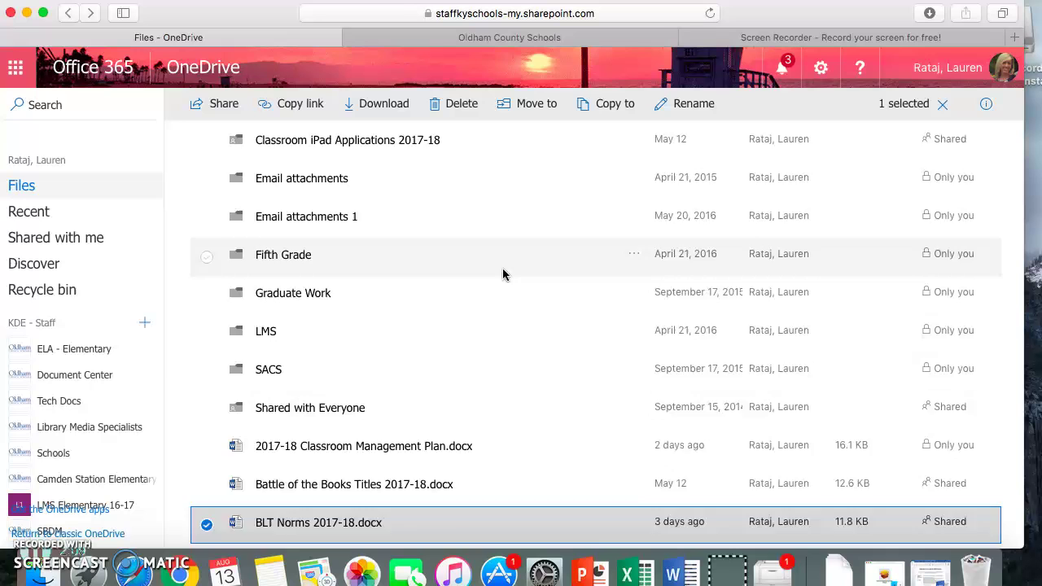
pyautogui.press('Down')
pyautogui.press('Down')
pyautogui.press('Down')
pyautogui.press('Down')
pyautogui.press('Down')
pyautogui.press('Down')
pyautogui.press('Down')
pyautogui.press('Down')
pyautogui.press('Down')
pyautogui.press('Down')
pyautogui.press('Down')
pyautogui.press('Down')
pyautogui.press('Down')
pyautogui.press('Down')
pyautogui.press('Down')
pyautogui.press('Down')
pyautogui.press('Down')
pyautogui.press('Down')
pyautogui.press('Down')
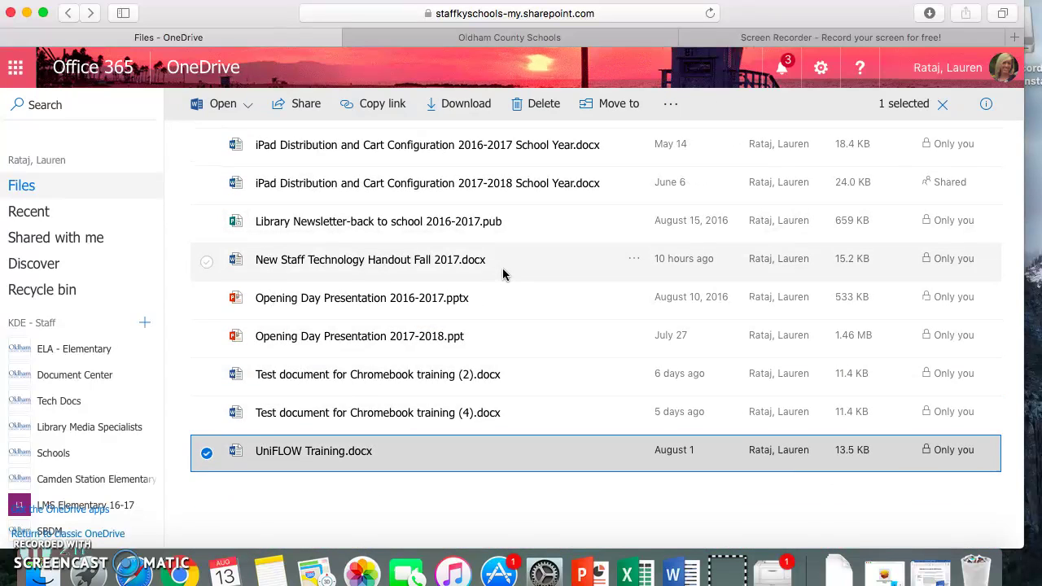
pyautogui.press('Up')
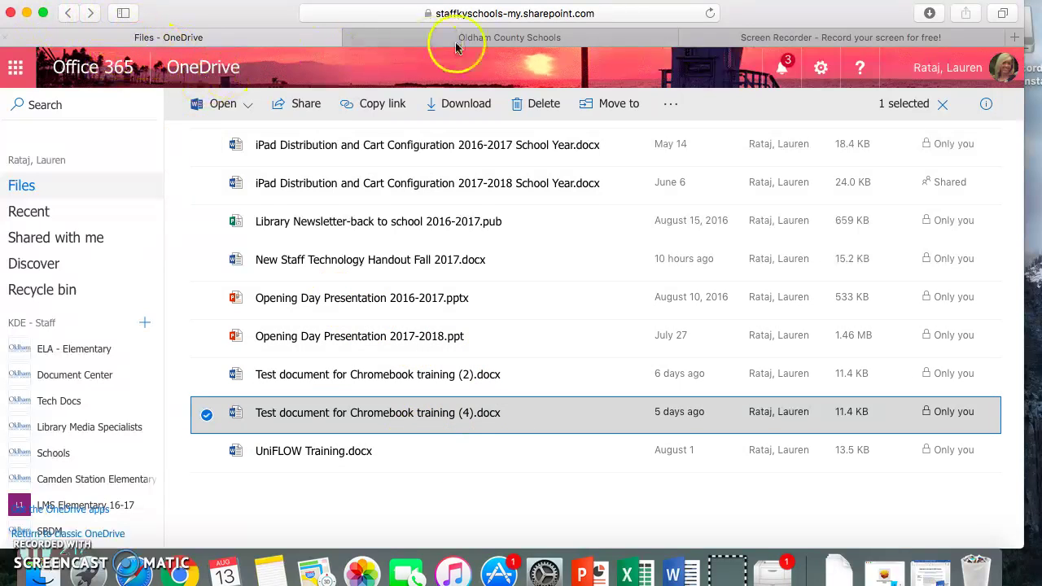
pyautogui.click(710, 14)
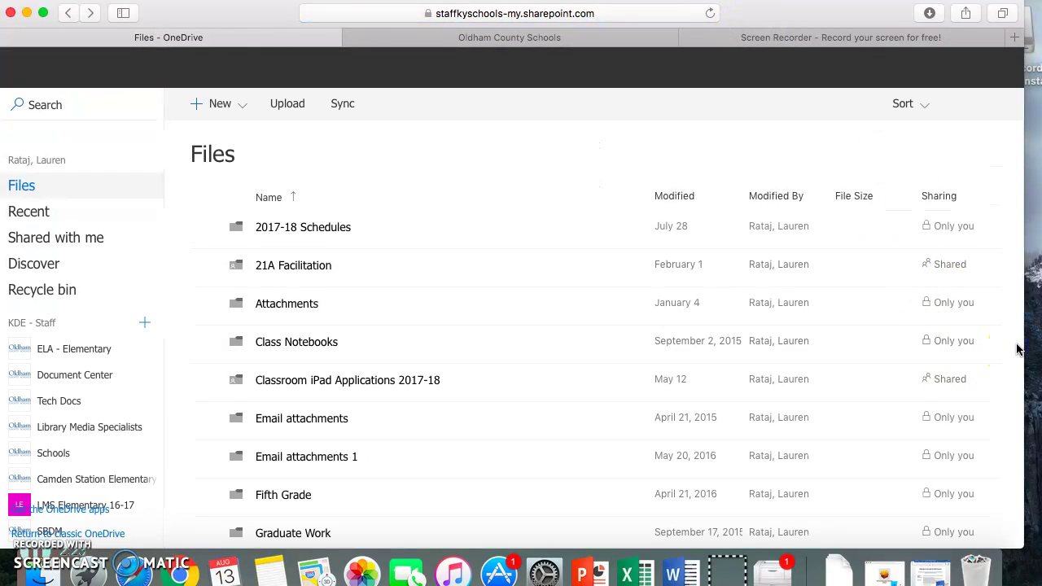
pyautogui.scroll(-10, 1017, 349)
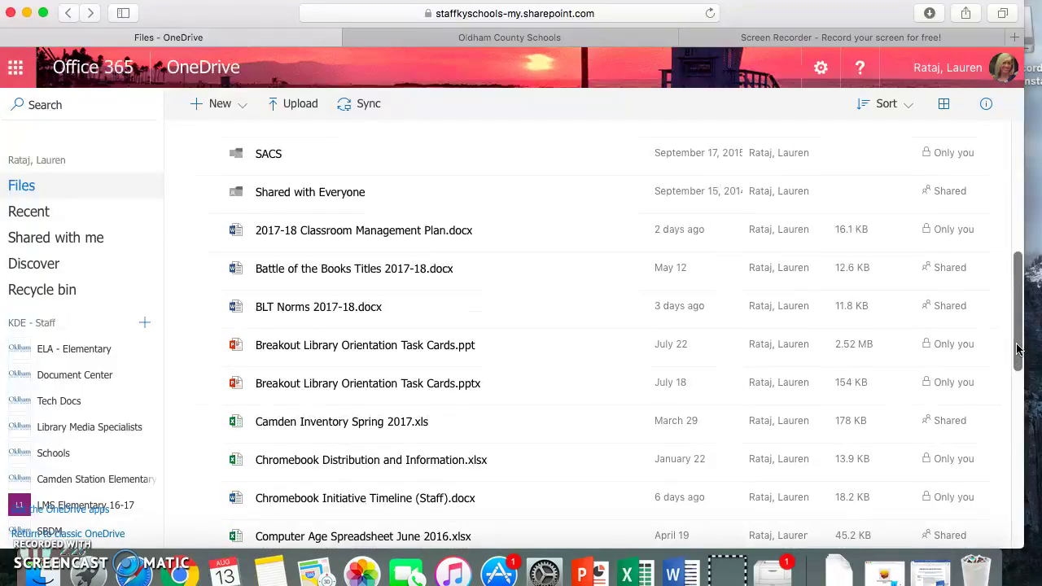
pyautogui.scroll(-10, 1017, 349)
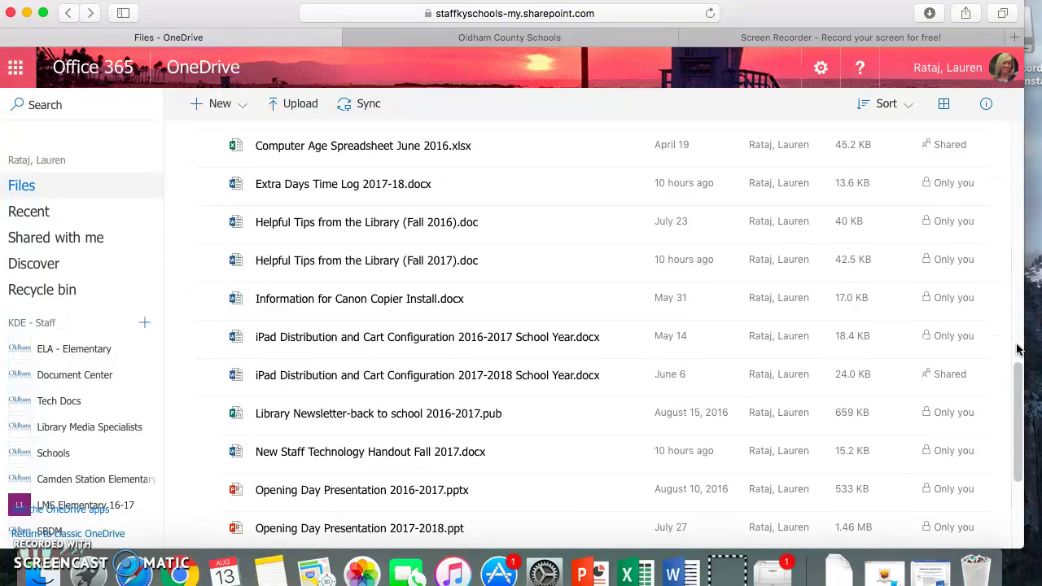
pyautogui.scroll(-5, 1017, 349)
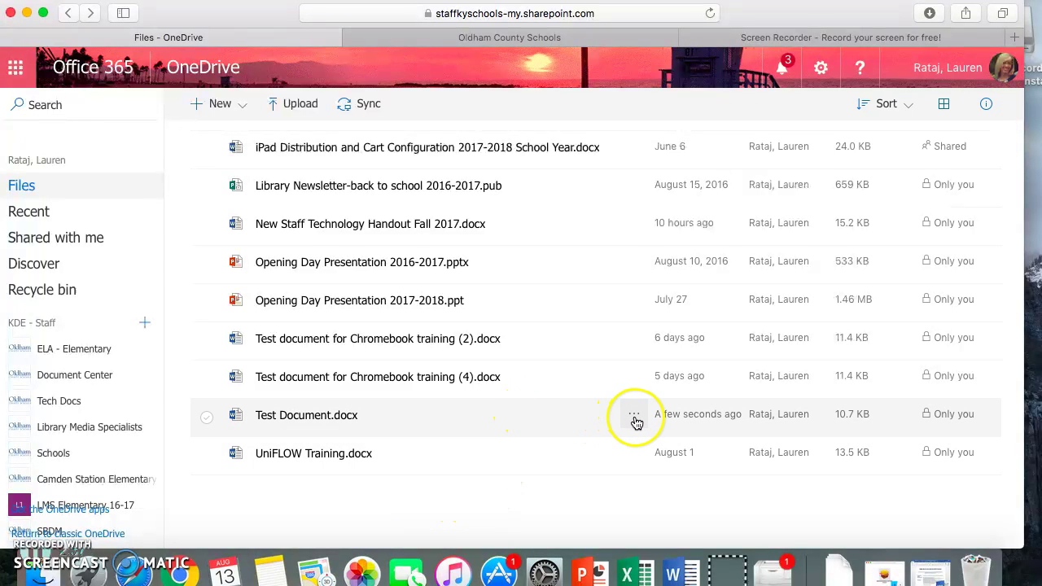
pyautogui.click(634, 418)
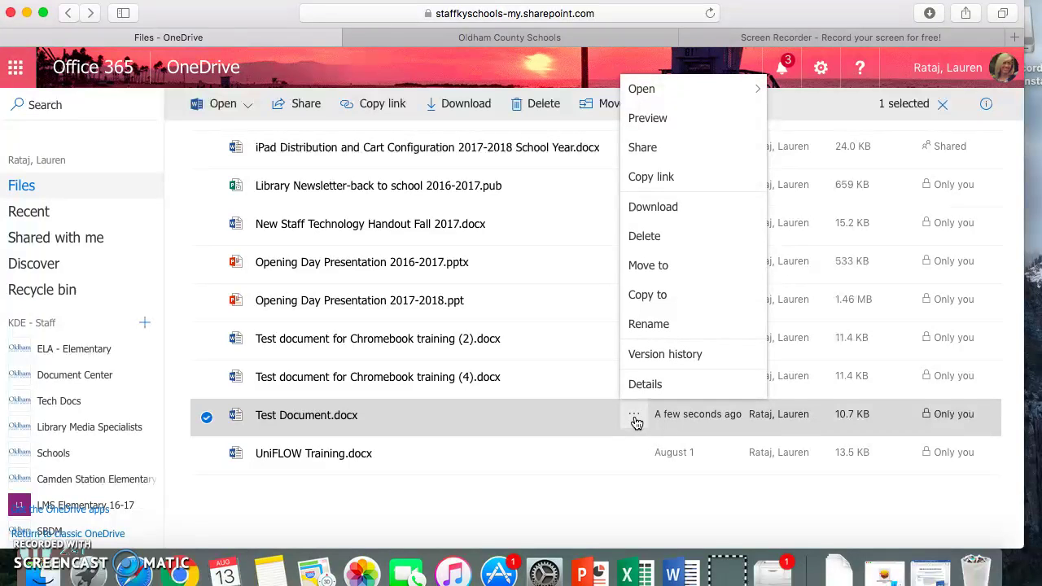
pyautogui.moveTo(716, 96)
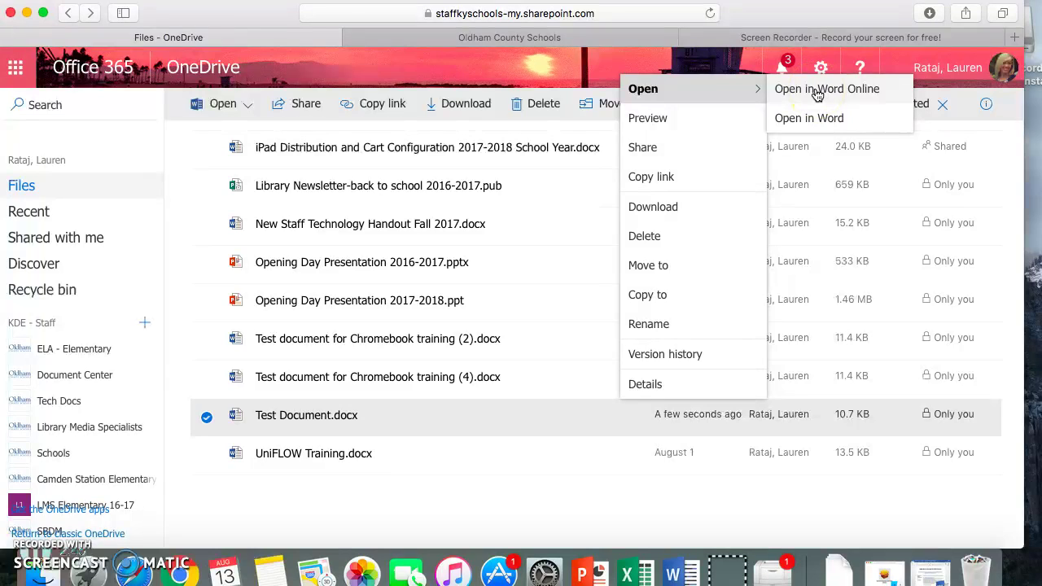
pyautogui.click(827, 118)
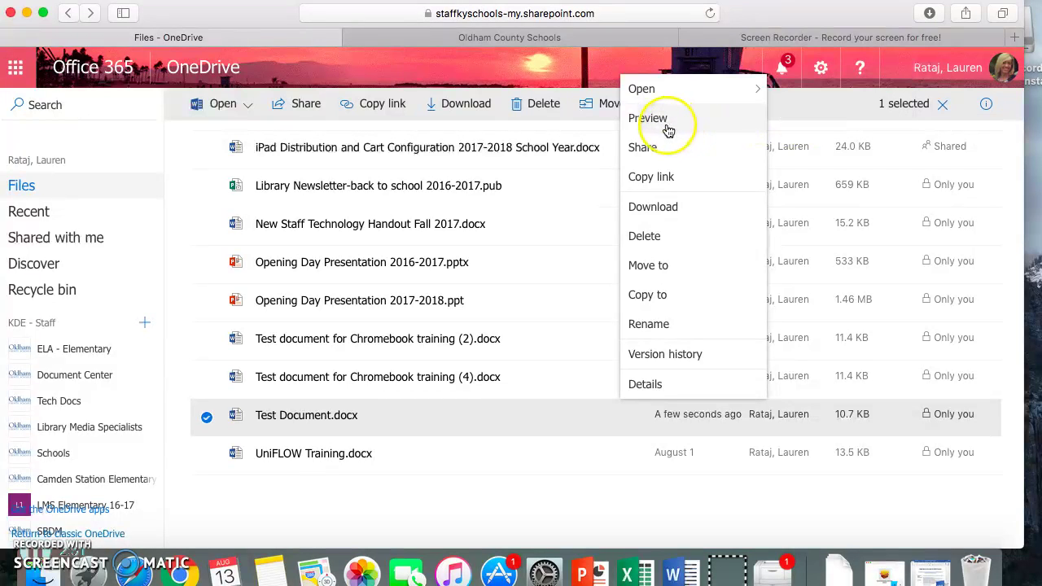
pyautogui.click(653, 150)
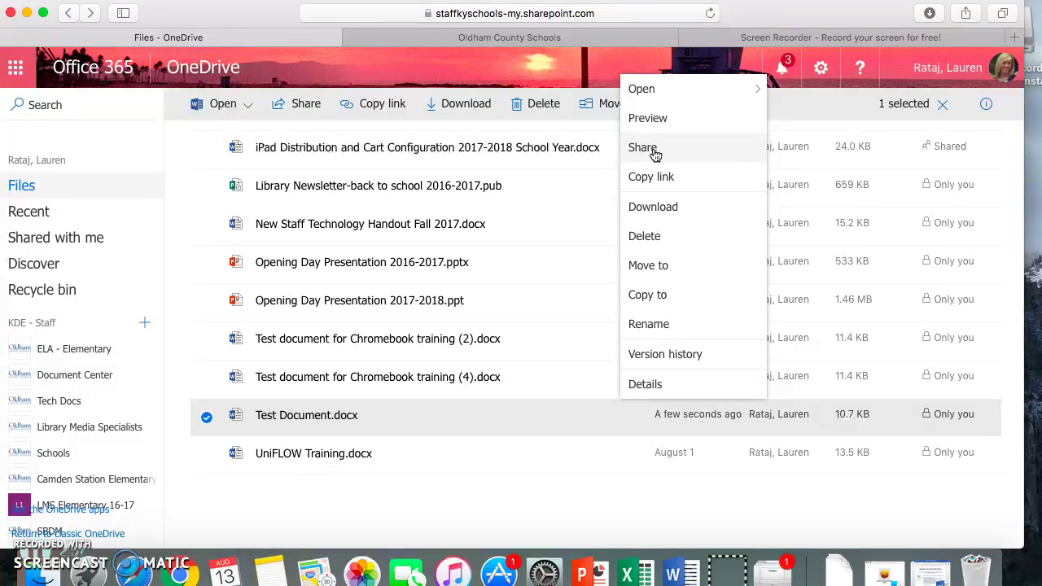
pyautogui.click(673, 187)
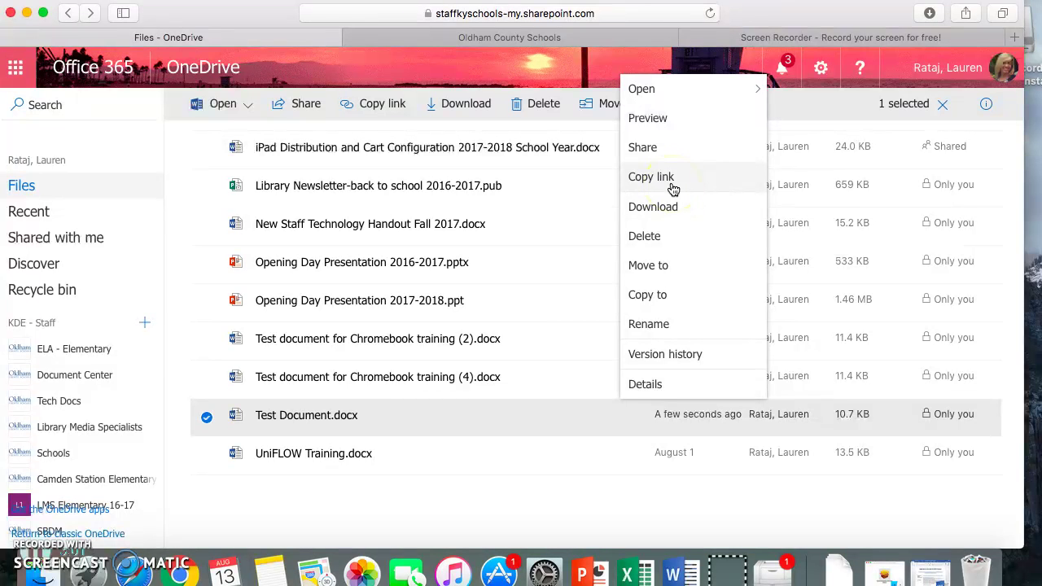
pyautogui.click(661, 209)
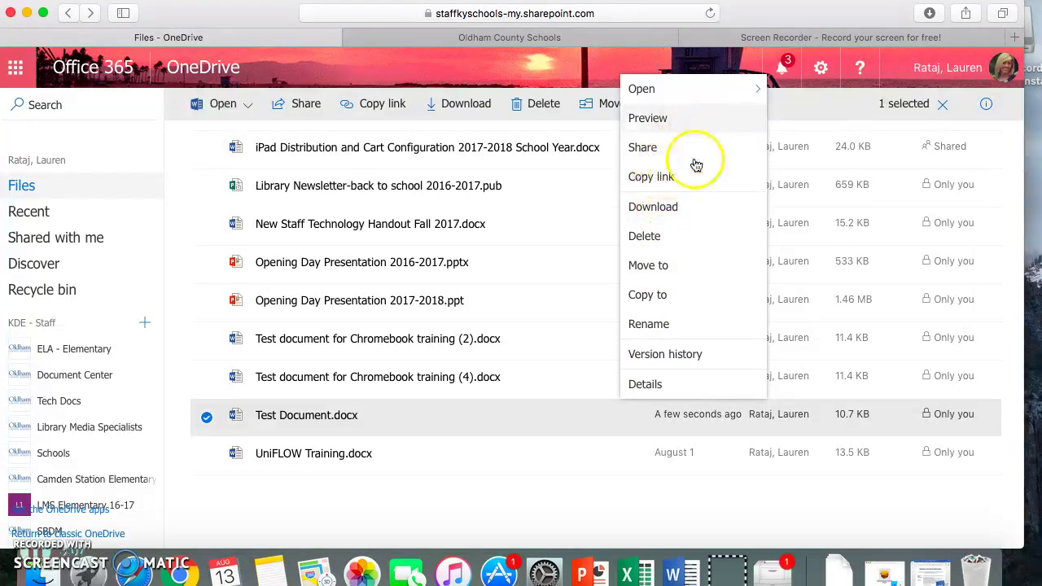
pyautogui.click(526, 508)
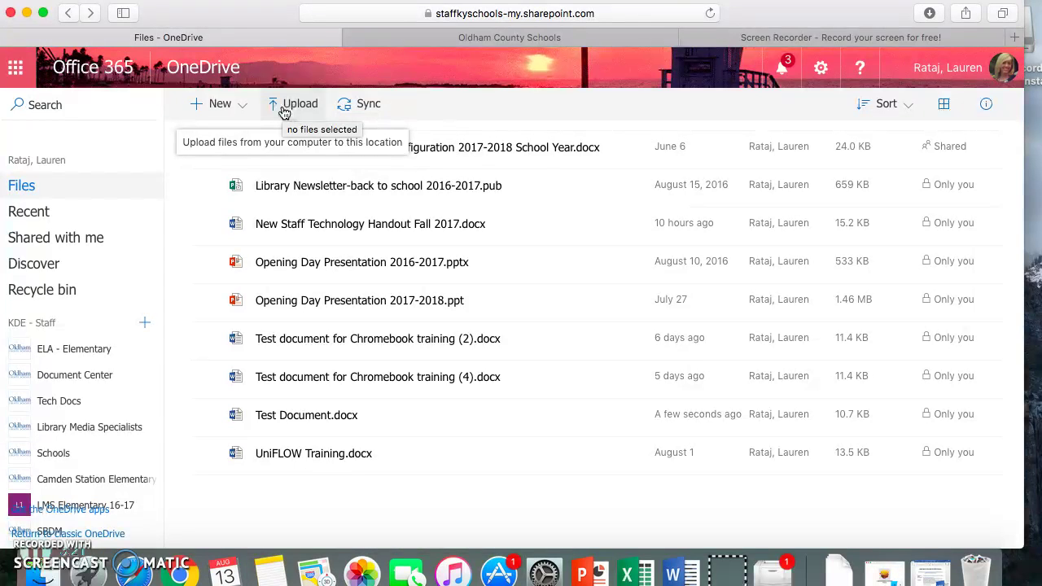
pyautogui.click(284, 110)
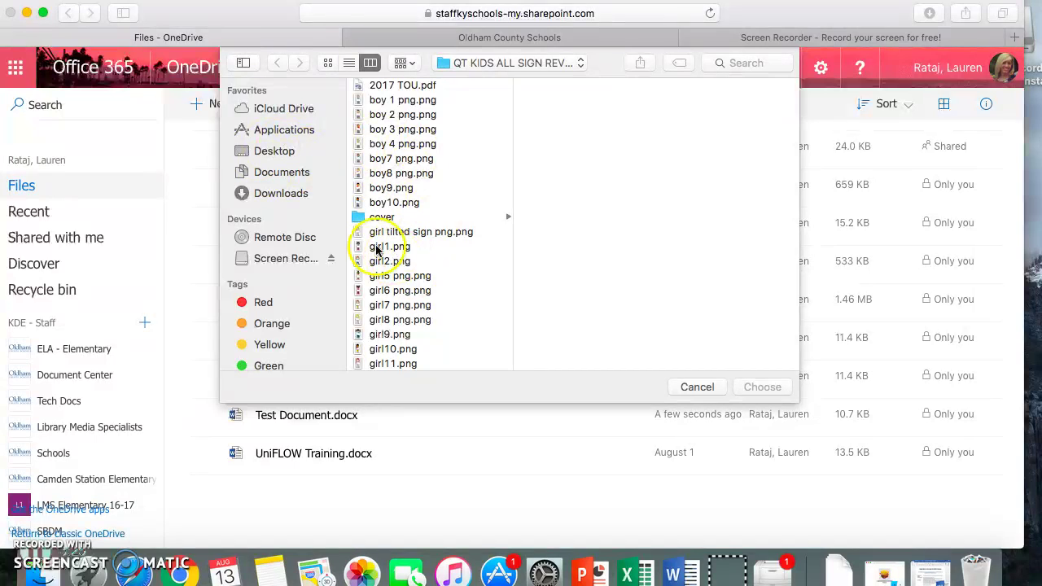
pyautogui.click(269, 175)
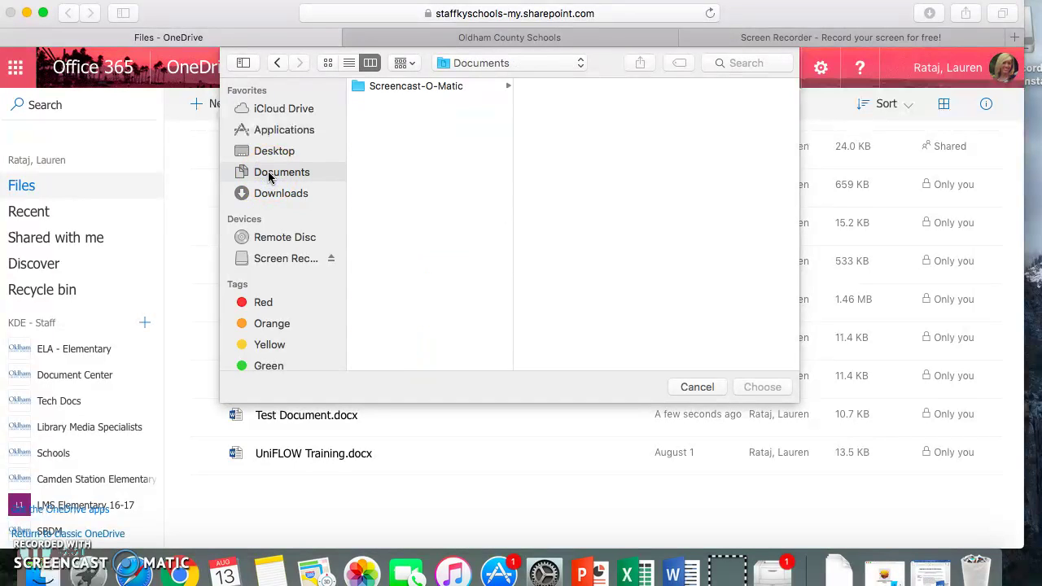
pyautogui.click(285, 181)
pyautogui.click(281, 195)
pyautogui.click(276, 256)
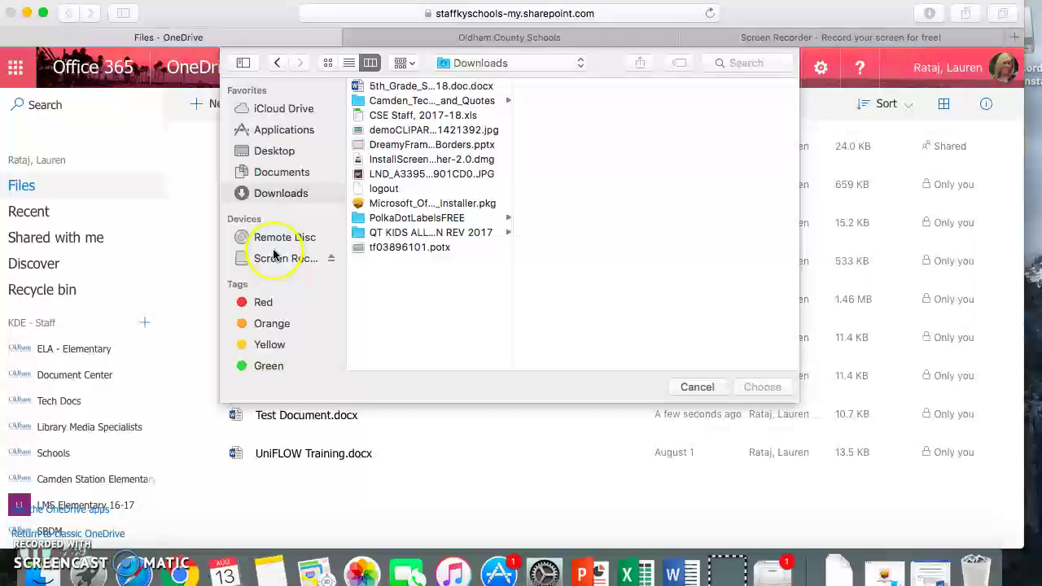
pyautogui.click(402, 86)
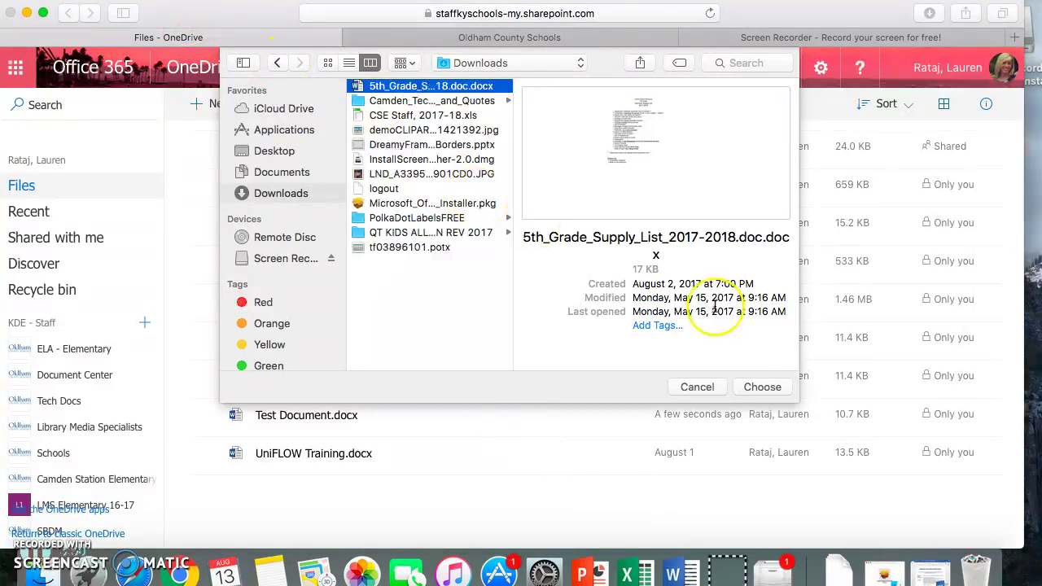
pyautogui.click(704, 388)
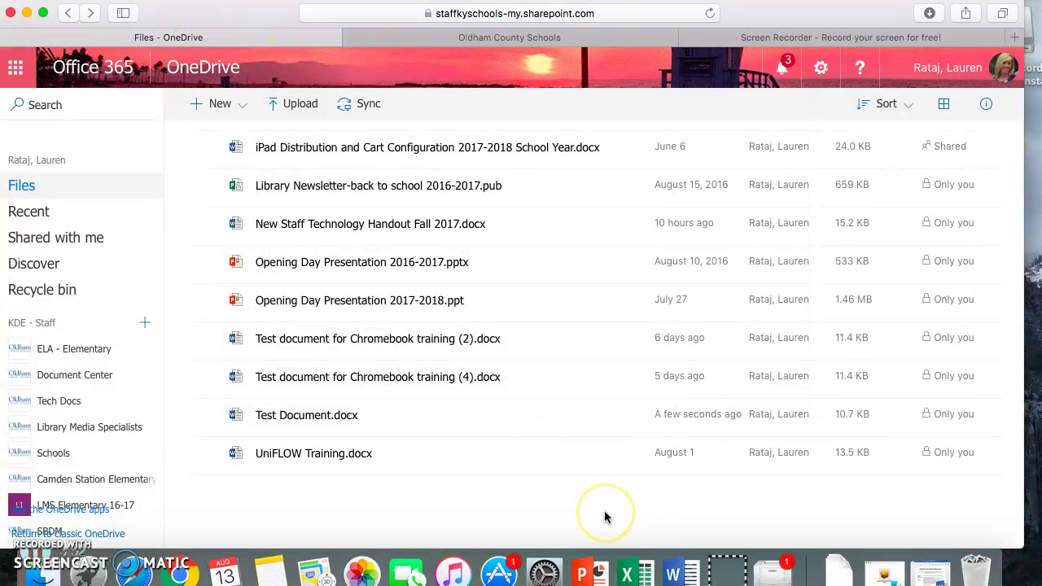